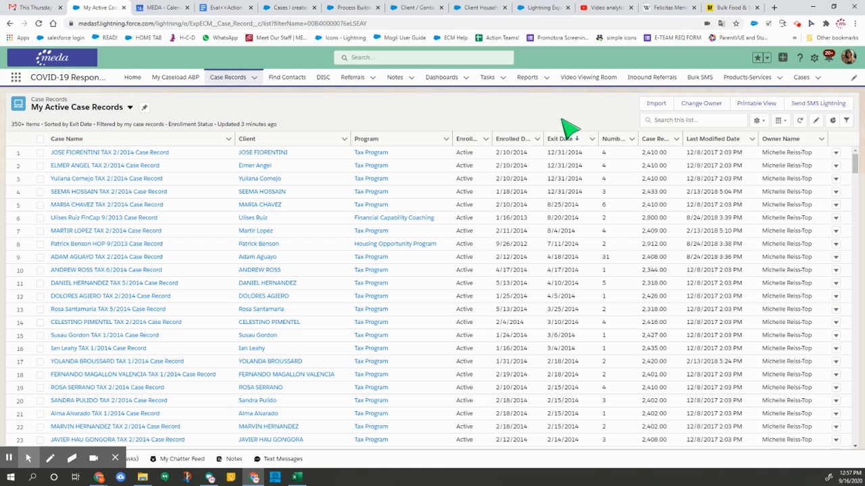
Clone the My Active Case Records list view as "My Active FSC Case Records" with API name My_Active_FSC_Case_Records
left_click(758, 121)
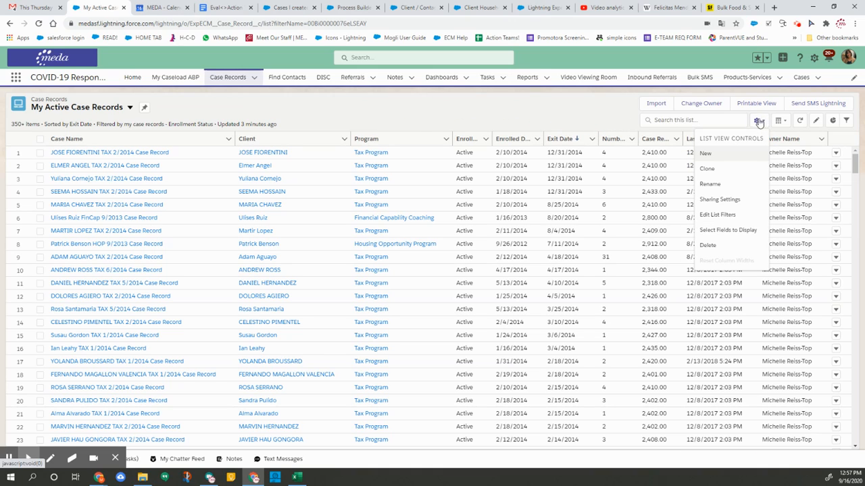
left_click(711, 173)
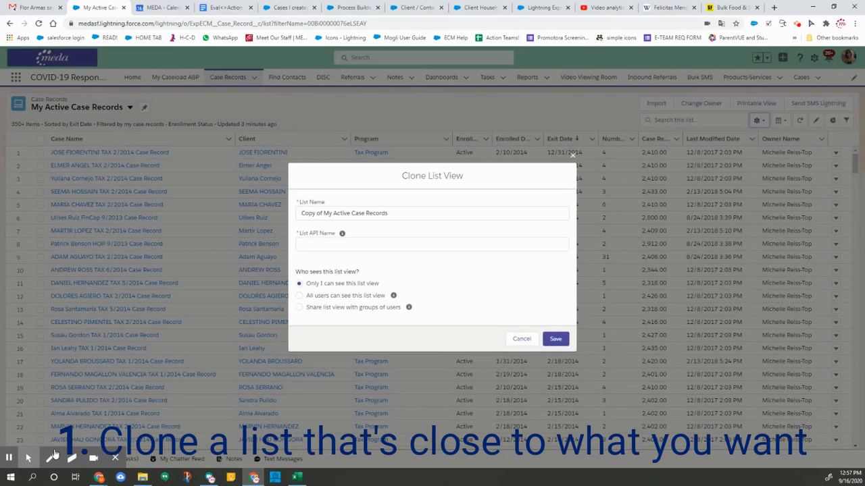
left_click(27, 459)
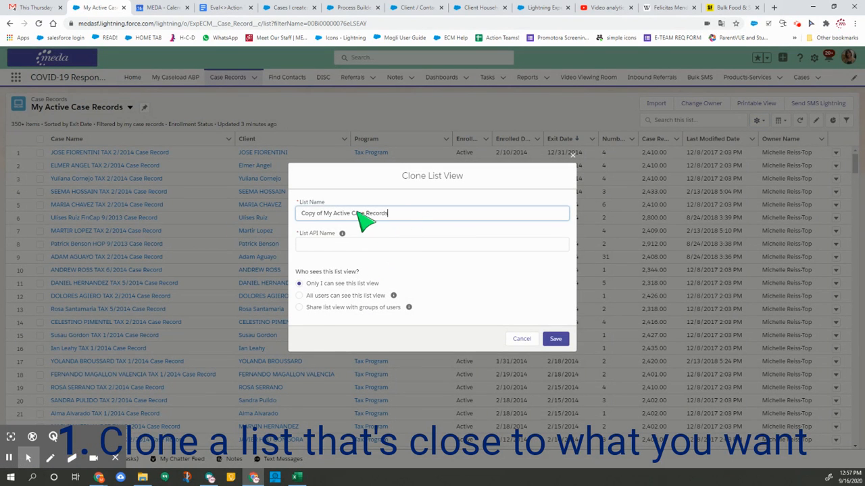
left_click(350, 213)
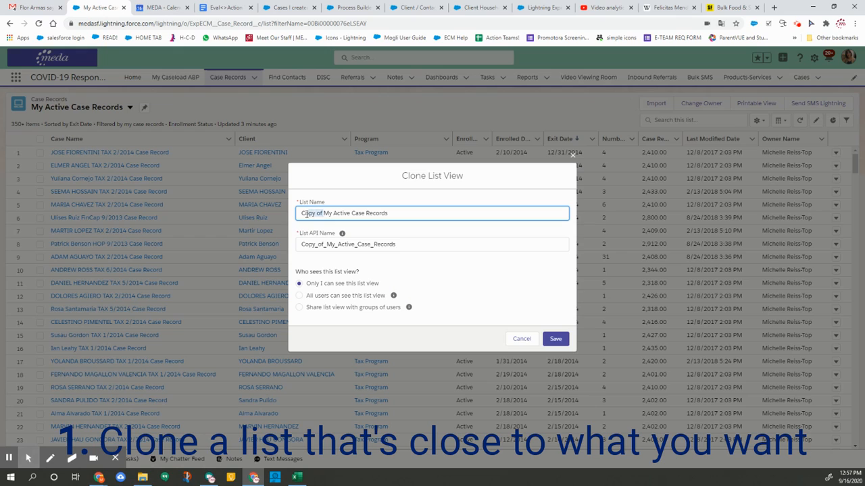
key("BackSpace")
double_click(329, 247)
key("BackSpace")
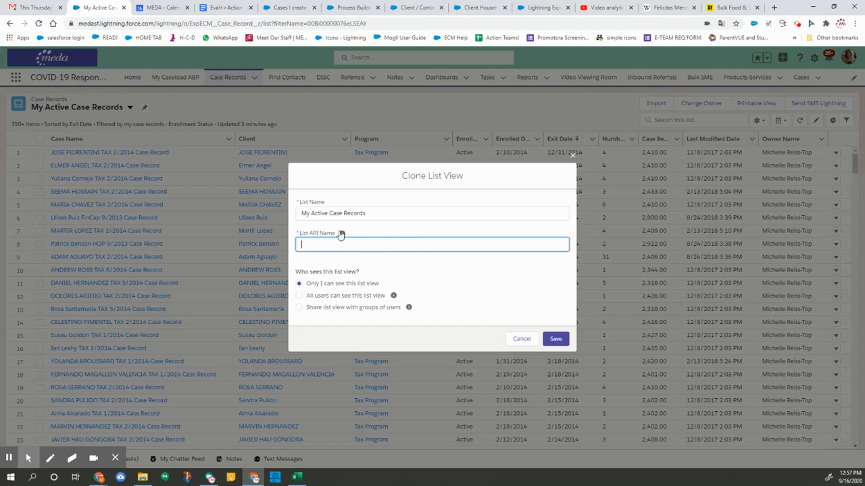
left_click(330, 212)
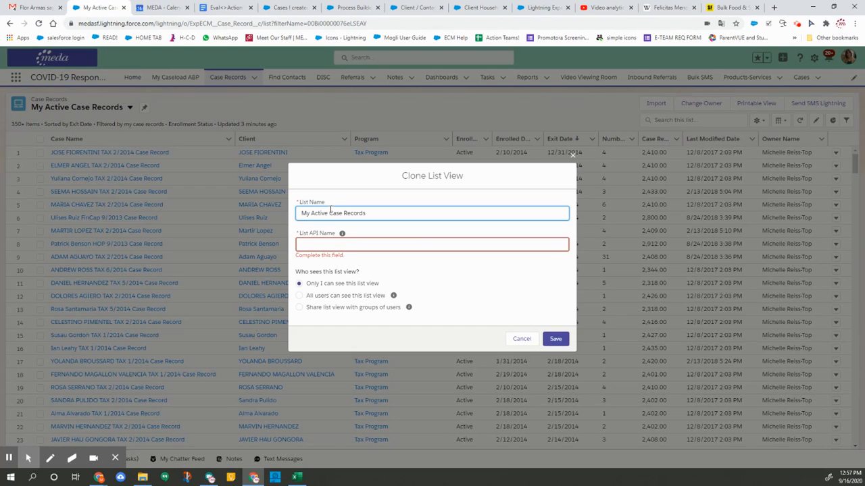
type("FSC")
key("Tab")
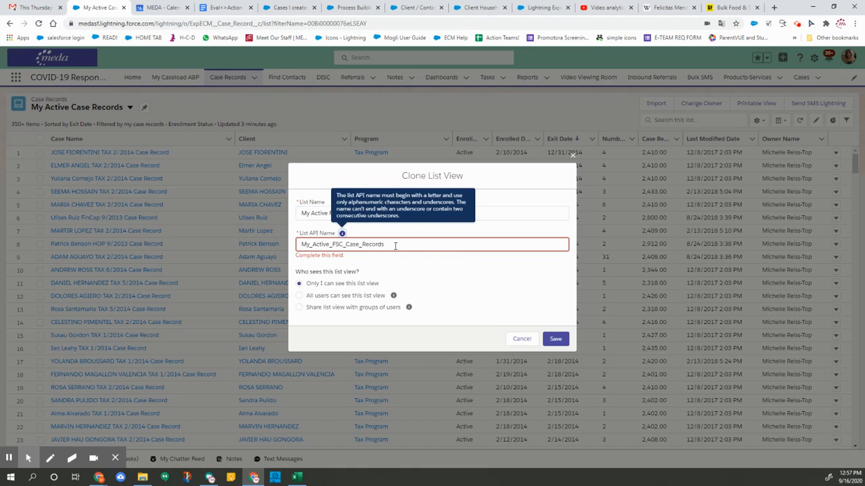
Restrict the cloned list view to "Only I can see this list view" and save it
left_click_drag(328, 284, 379, 285)
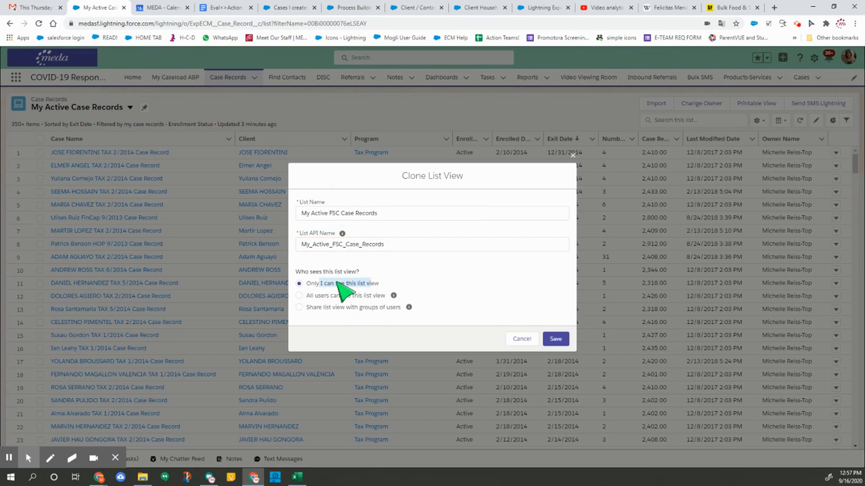
left_click(310, 283)
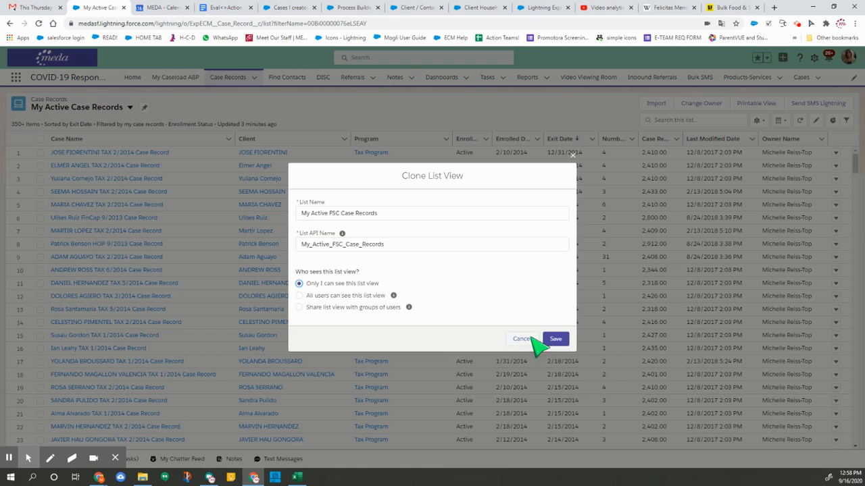
left_click(554, 339)
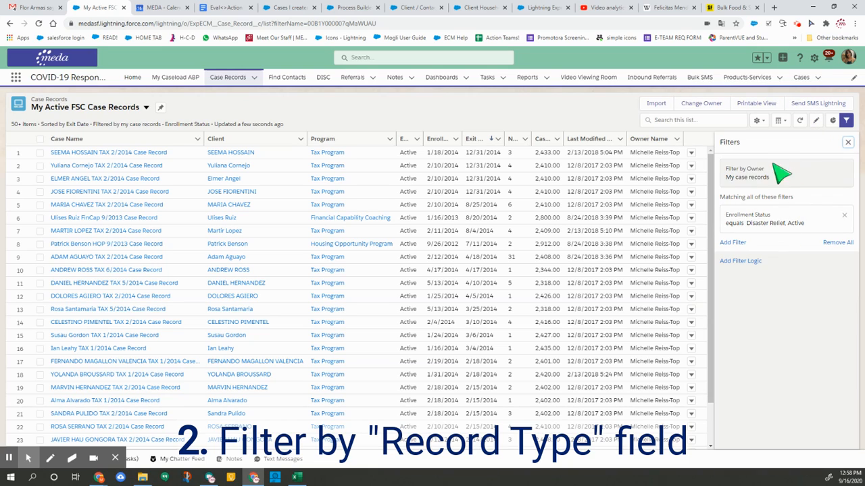
Add a new filter to the list view based on the Record Type field
left_click(733, 243)
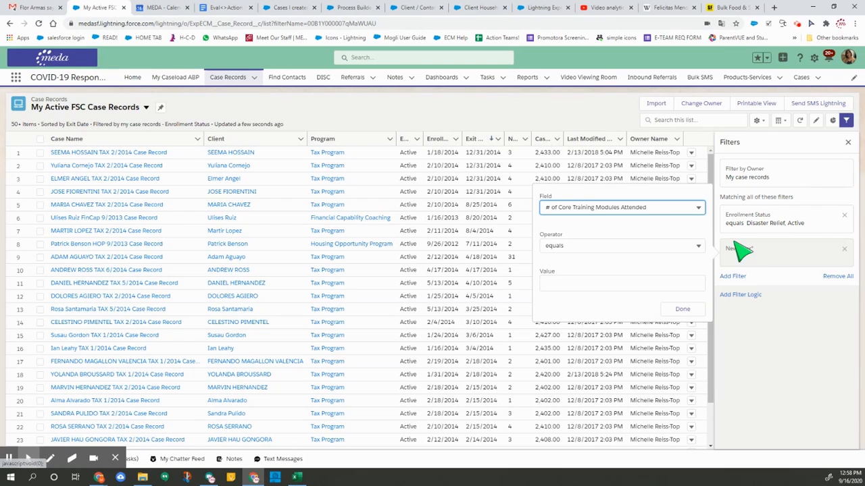
left_click(684, 212)
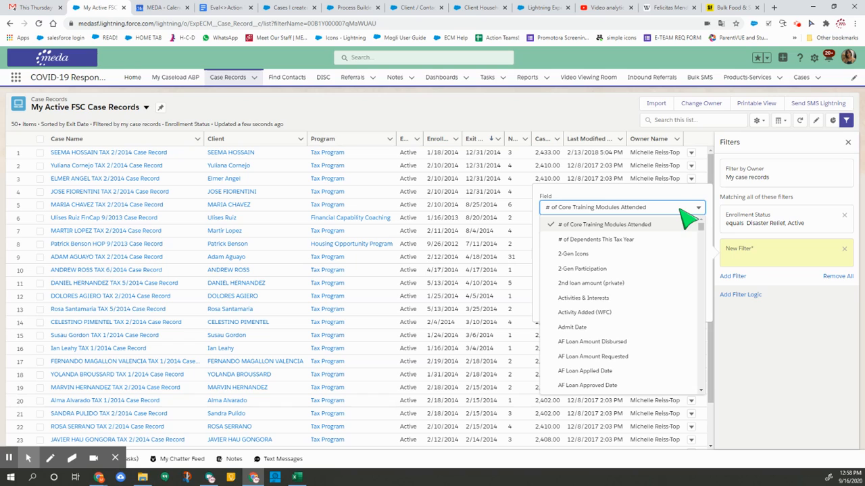
scroll(680, 209, "down", 15)
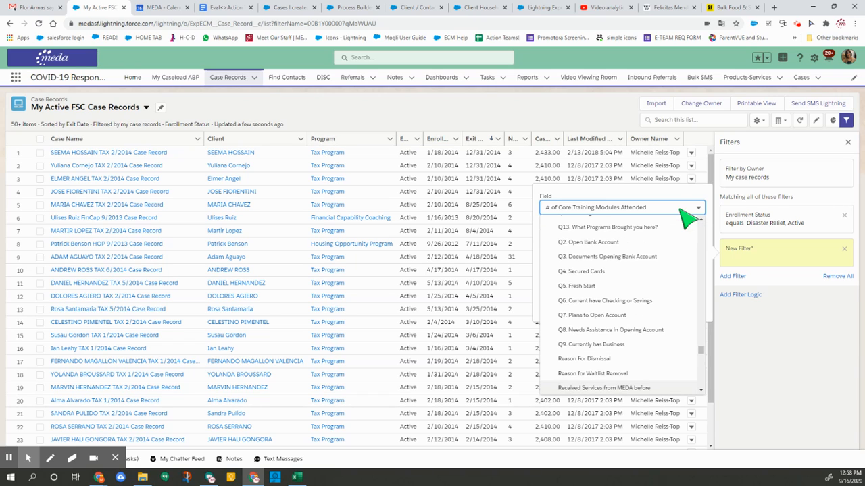
scroll(685, 216, "up", 5)
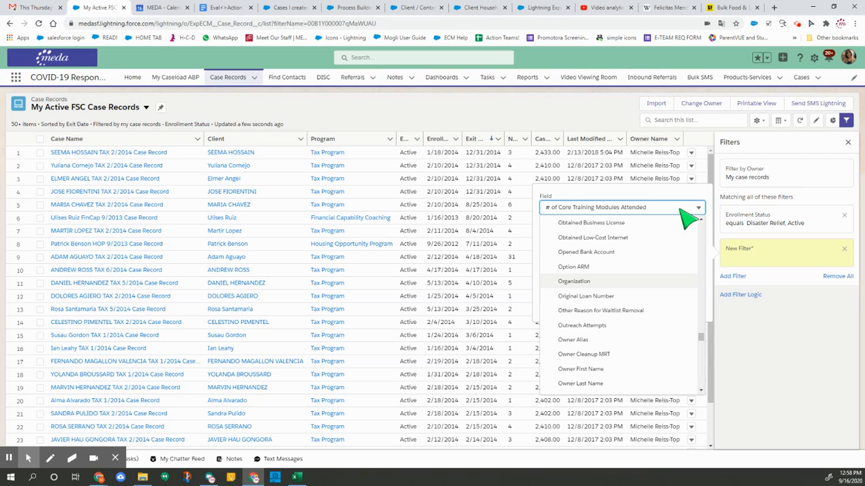
scroll(686, 216, "down", 5)
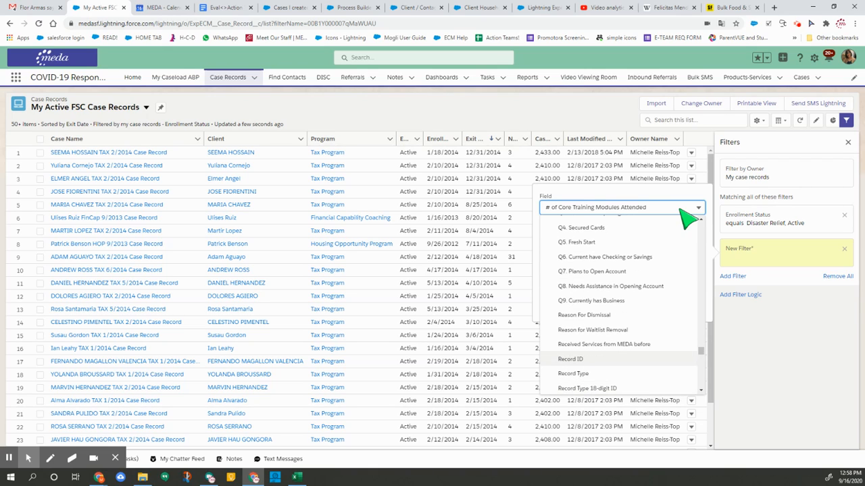
left_click(579, 376)
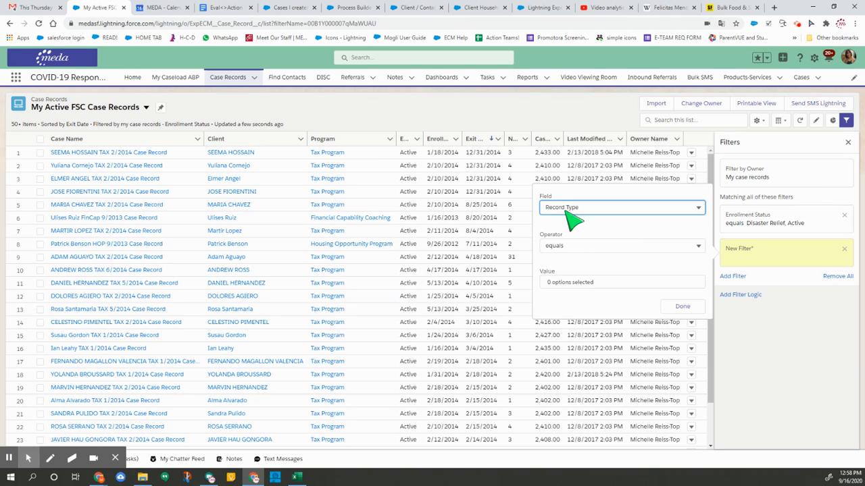
Make the Record Type filter equal MPN FSC Coaching, save the list view and close the filters
left_click(585, 284)
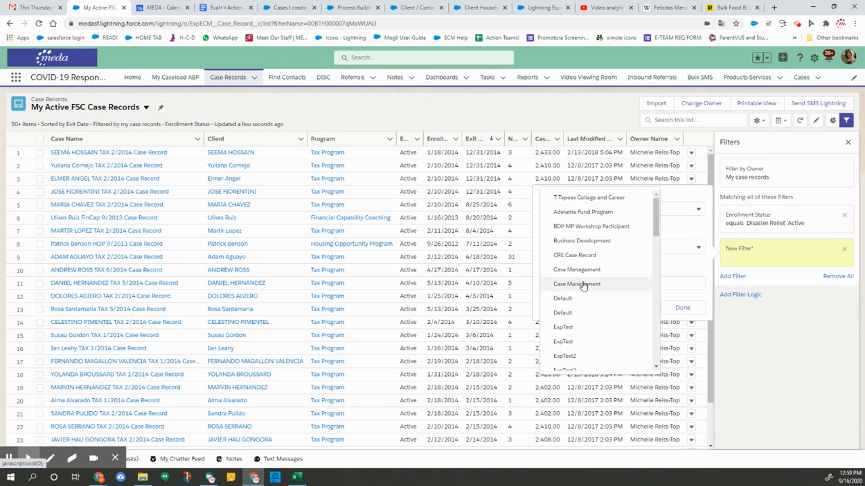
scroll(584, 285, "down", 5)
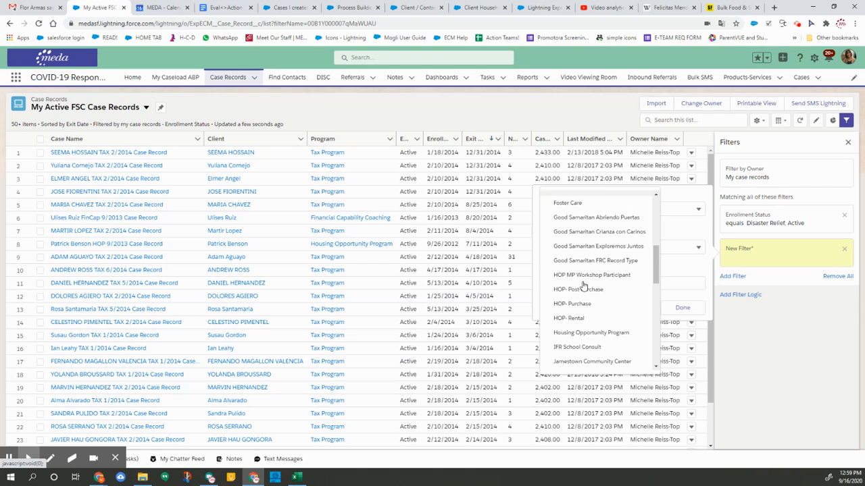
scroll(584, 286, "down", 1)
scroll(584, 285, "down", 1)
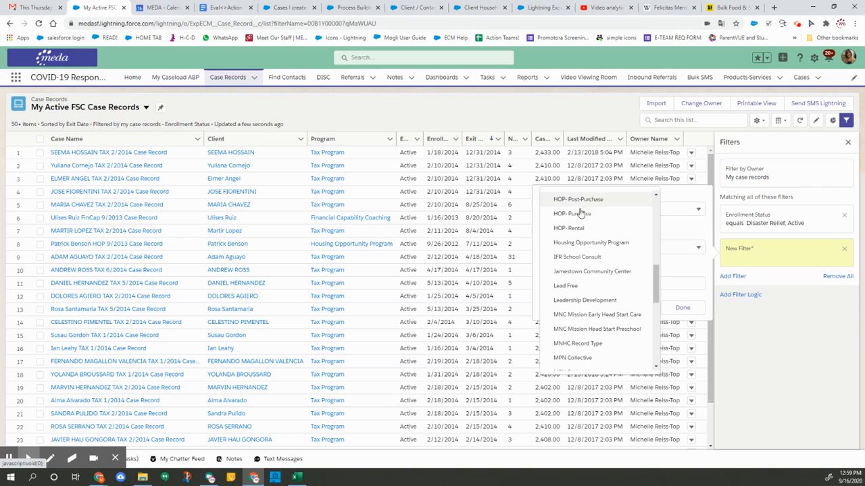
scroll(585, 324, "down", 1)
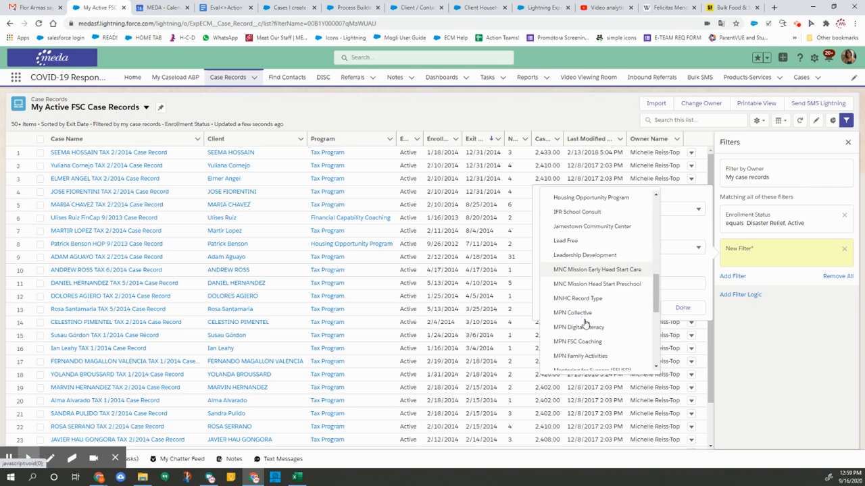
scroll(585, 327, "down", 1)
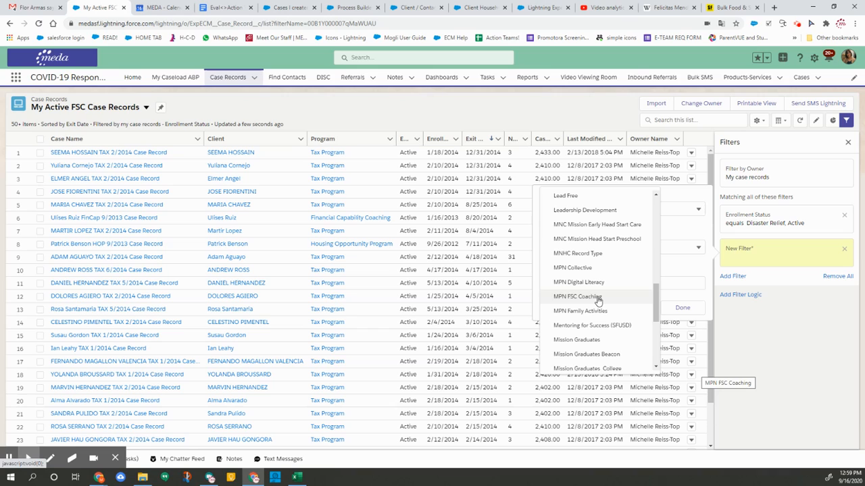
left_click(598, 299)
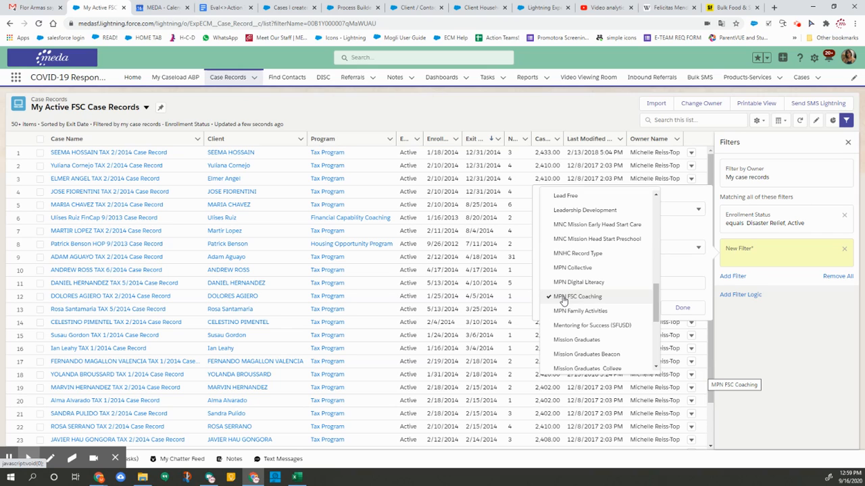
left_click(687, 309)
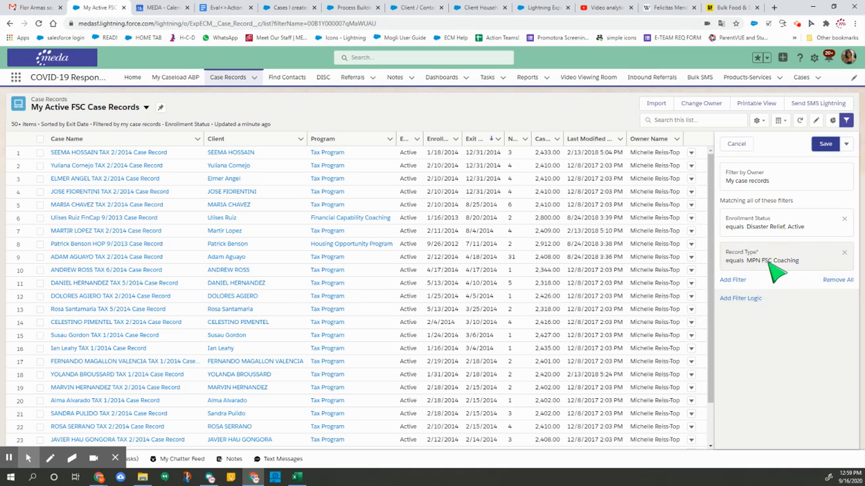
left_click(825, 145)
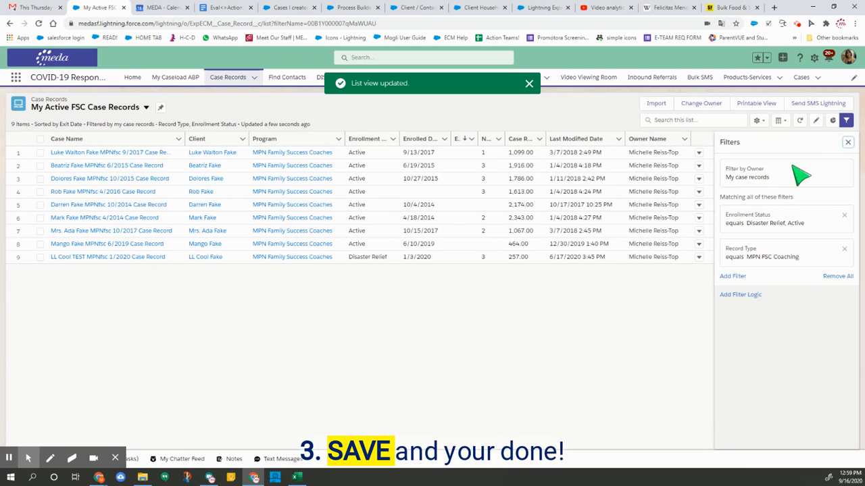
left_click(849, 144)
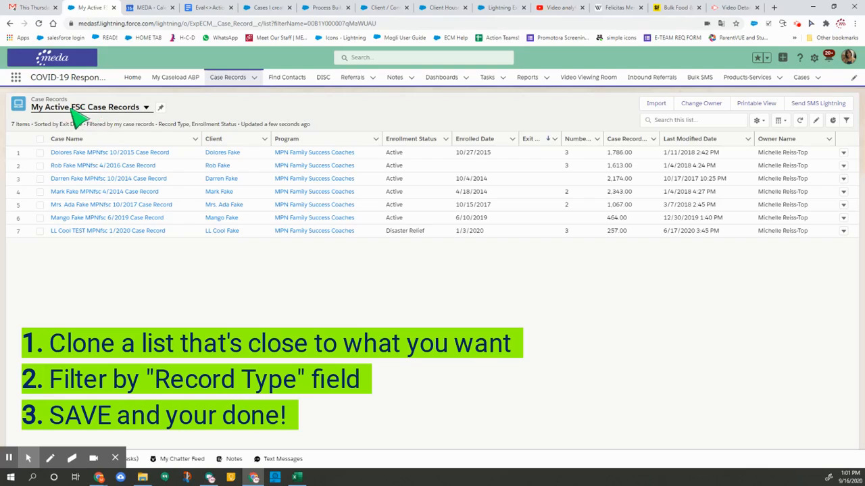
Review the list view choices and controls, and the filters applied to My Active FSC Case Records
left_click(145, 108)
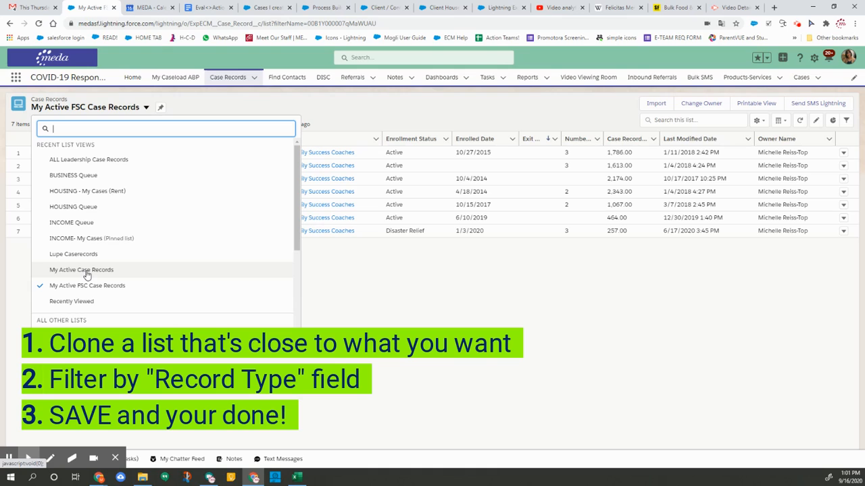
left_click(399, 265)
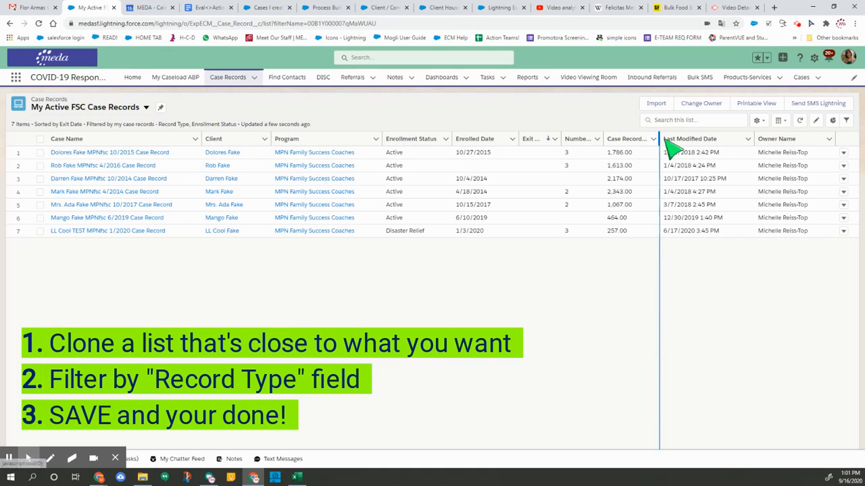
left_click(758, 120)
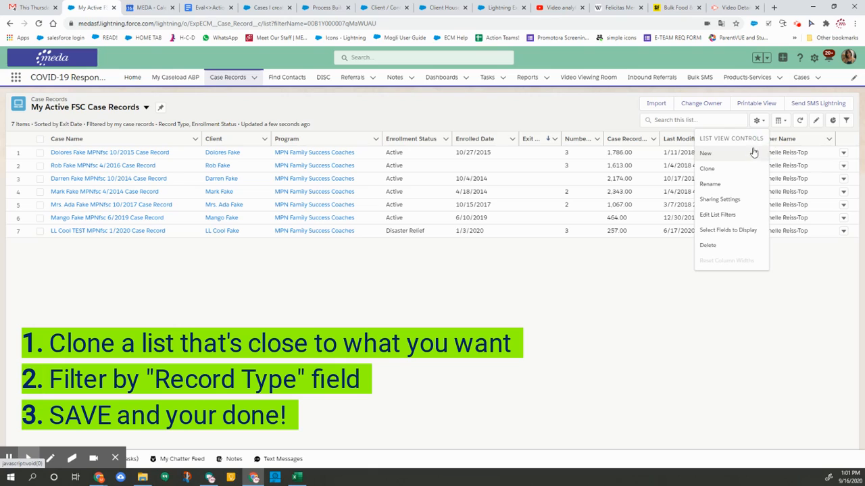
left_click(539, 112)
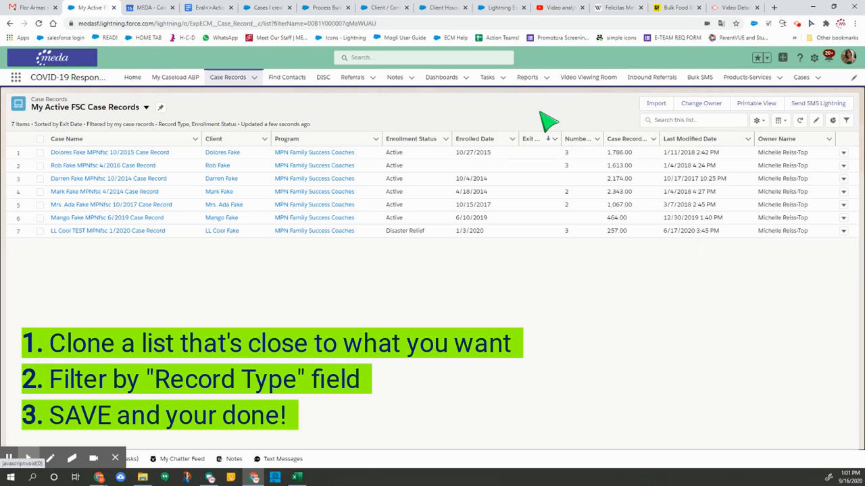
left_click(846, 121)
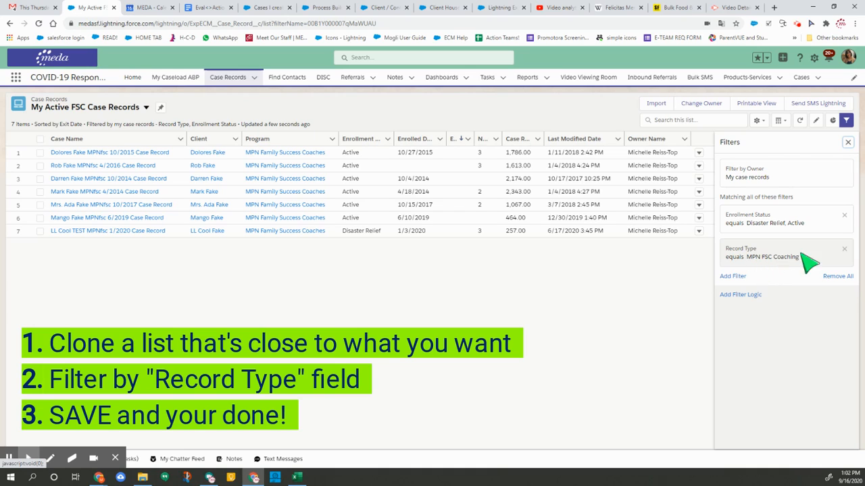
left_click(845, 141)
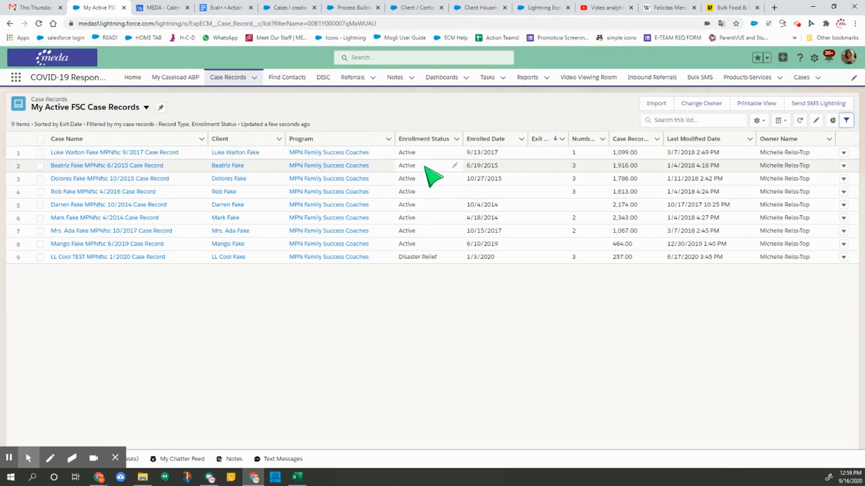
Select the first two case records in the list and set the Enrollment Status of both selected items to Completed
left_click(40, 152)
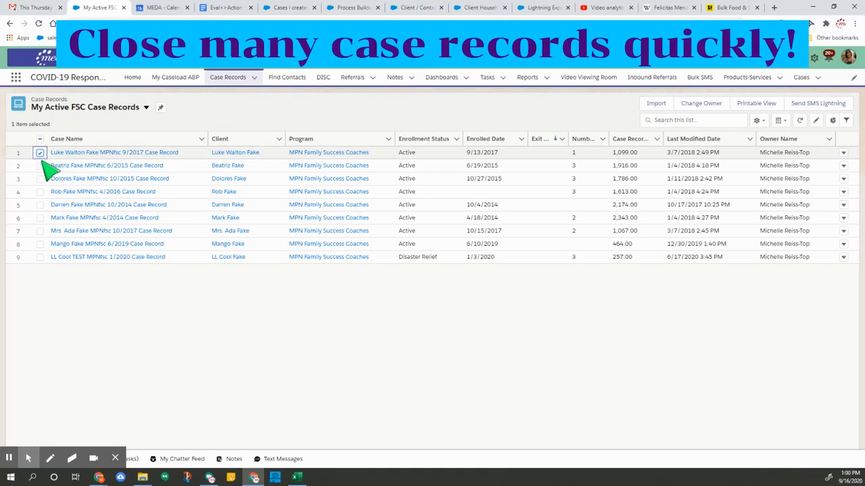
left_click(40, 165)
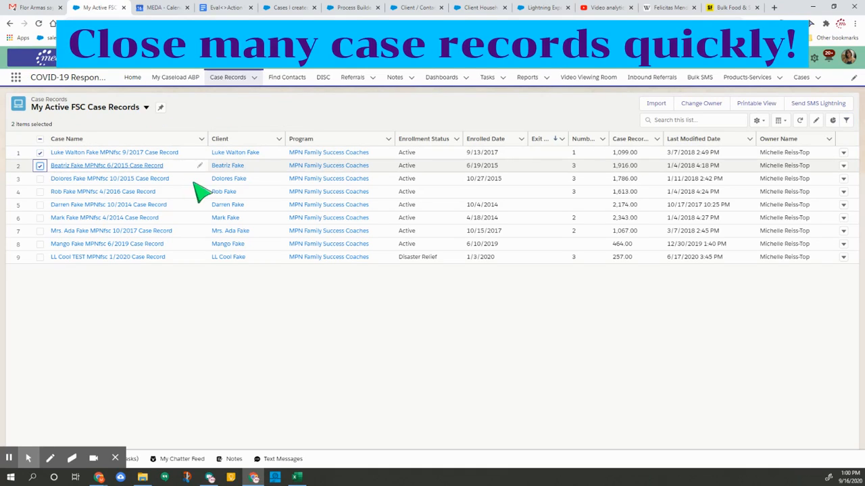
left_click(455, 154)
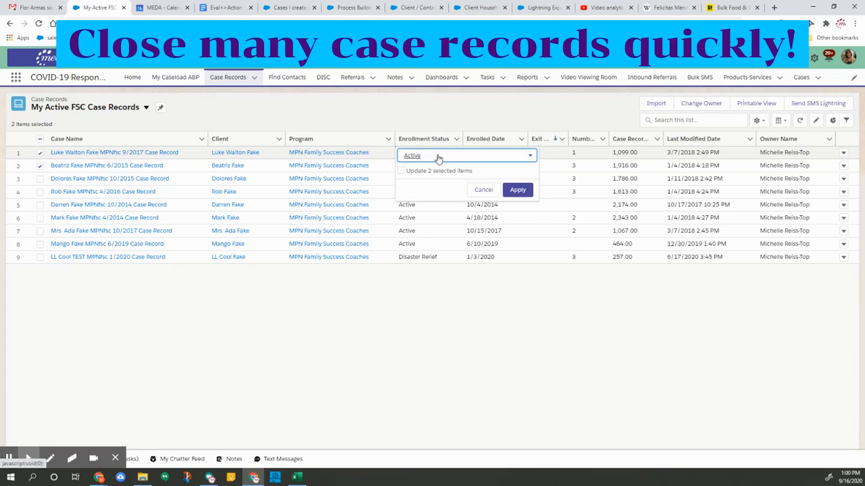
left_click(438, 157)
scroll(447, 218, "down", 3)
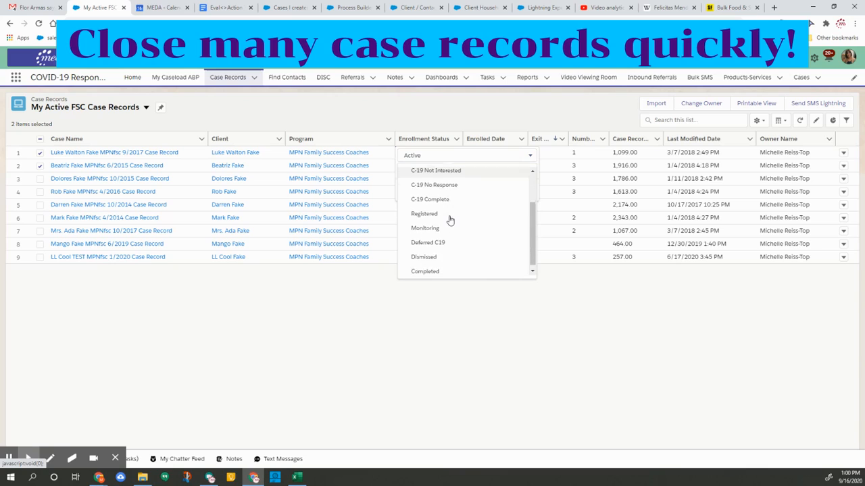
left_click(436, 268)
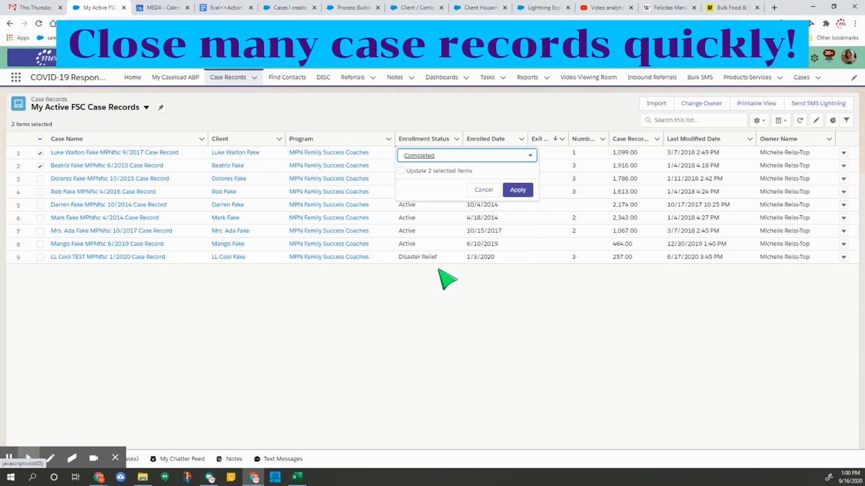
left_click(402, 173)
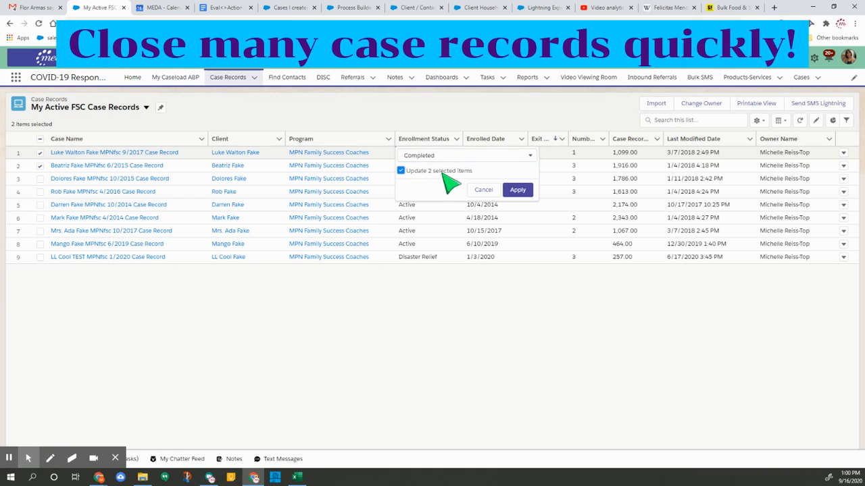
left_click(518, 191)
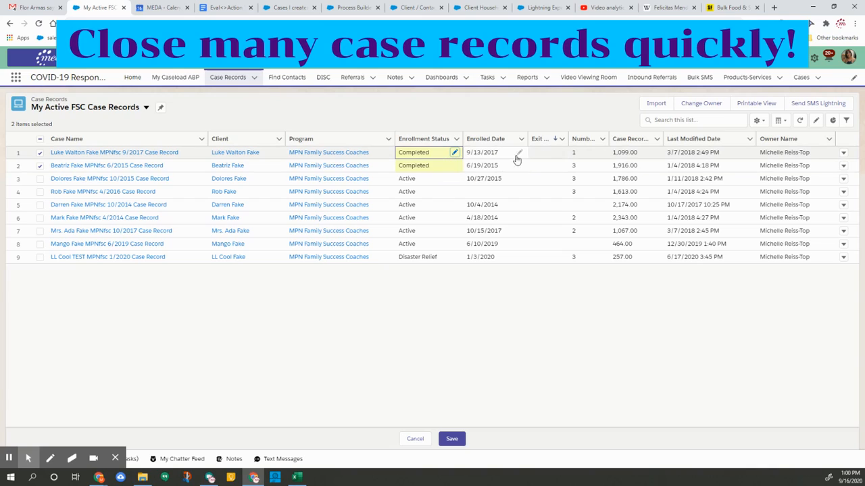
Set the Exit Date of both selected case records to today's date, 9/16/2020, and save the list changes
left_click(560, 154)
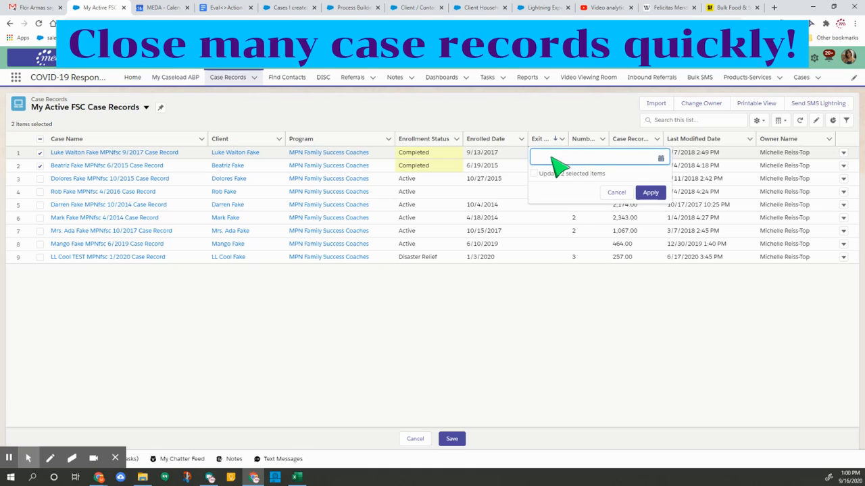
left_click(660, 160)
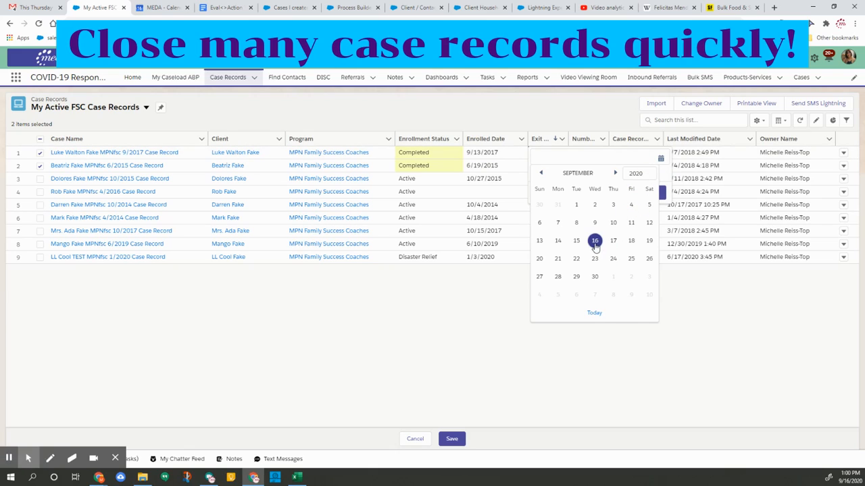
left_click(594, 313)
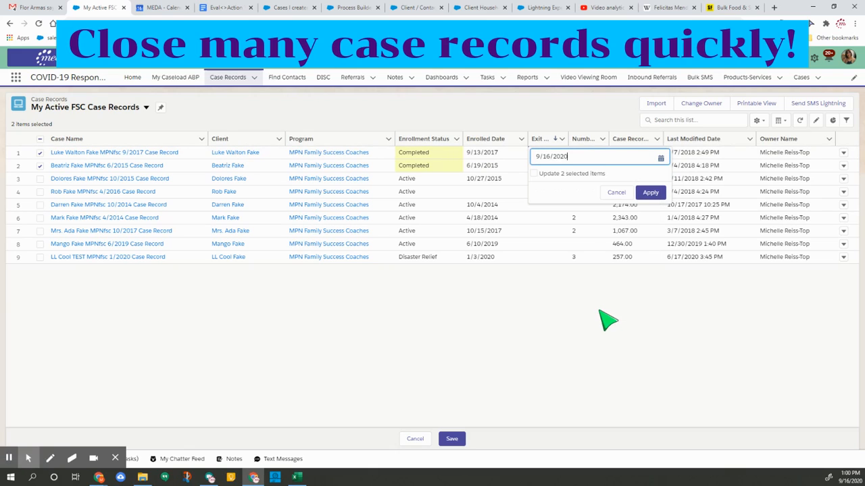
left_click(570, 174)
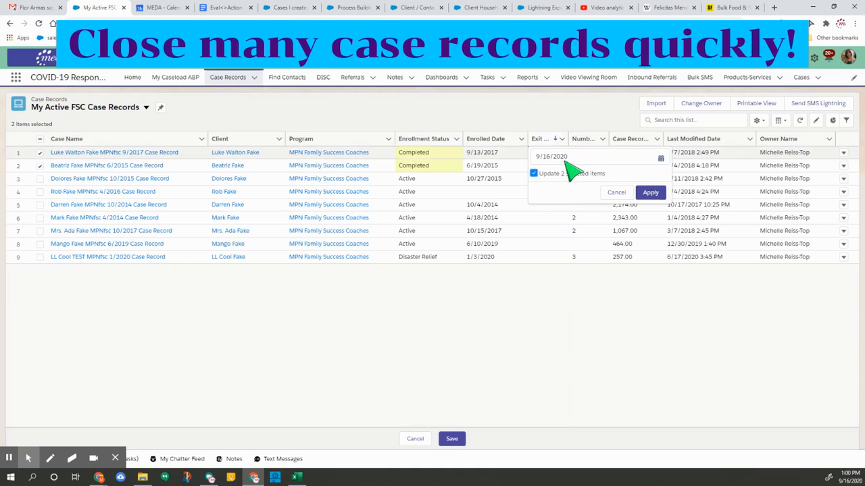
left_click(649, 192)
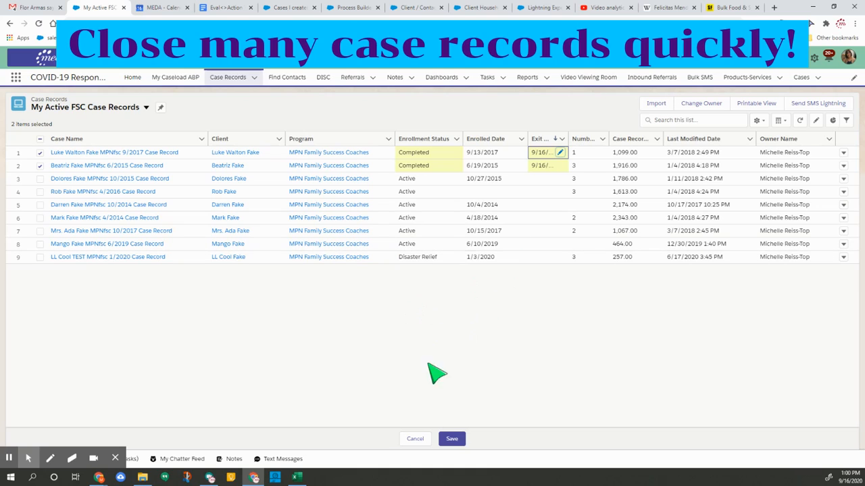
left_click(452, 440)
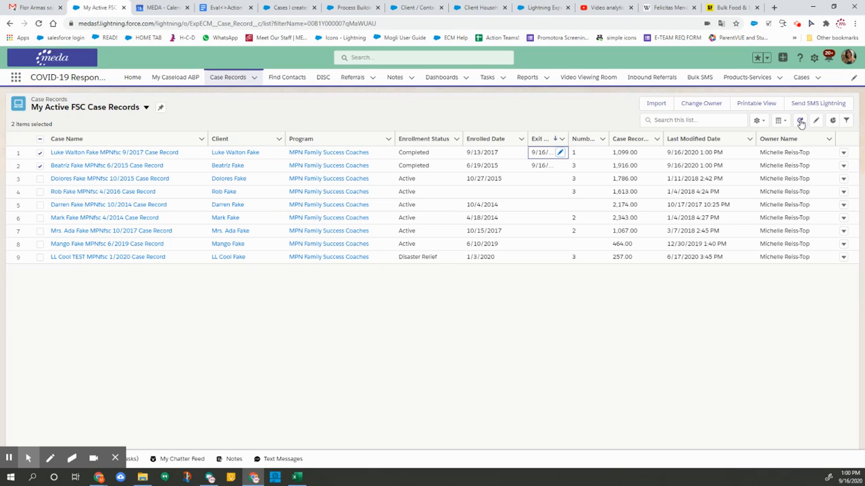
Refresh the My Active FSC Case Records list and check which filters are applied to it
left_click(800, 120)
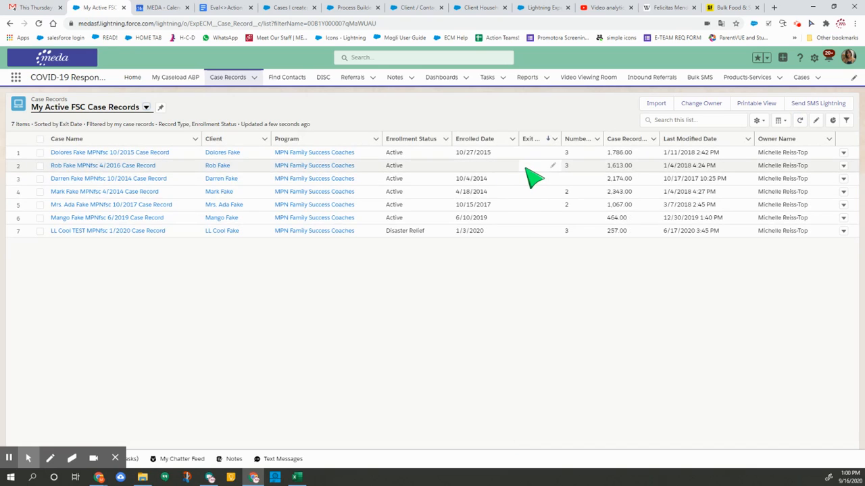
left_click(845, 120)
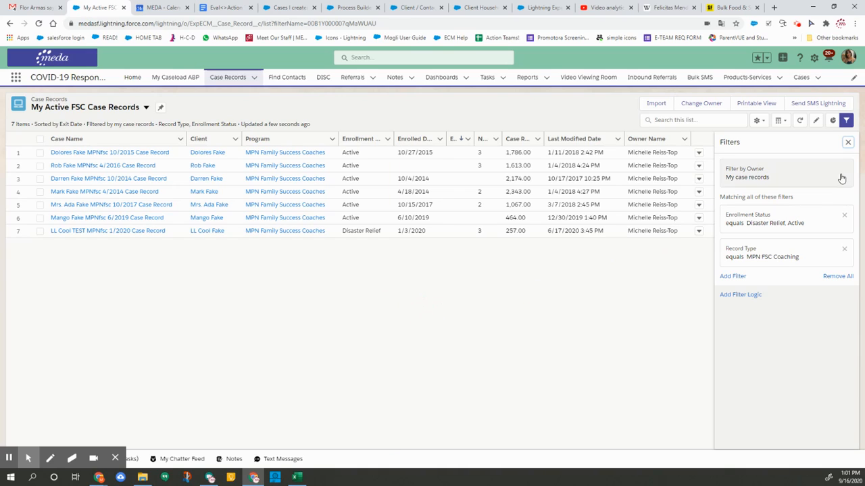
left_click(847, 143)
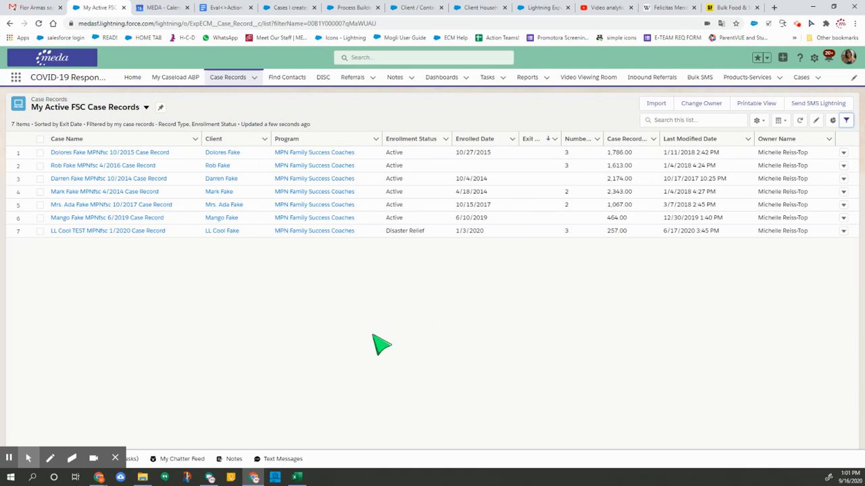